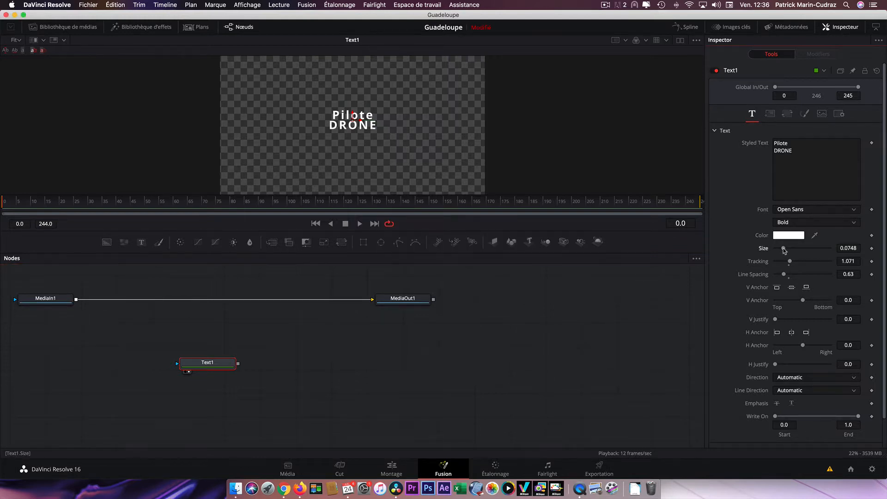
Step: Enlarge the Text1 title to size 0.0827 and add a Character Level Styling modifier to its styled text
drag(783, 248, 785, 249)
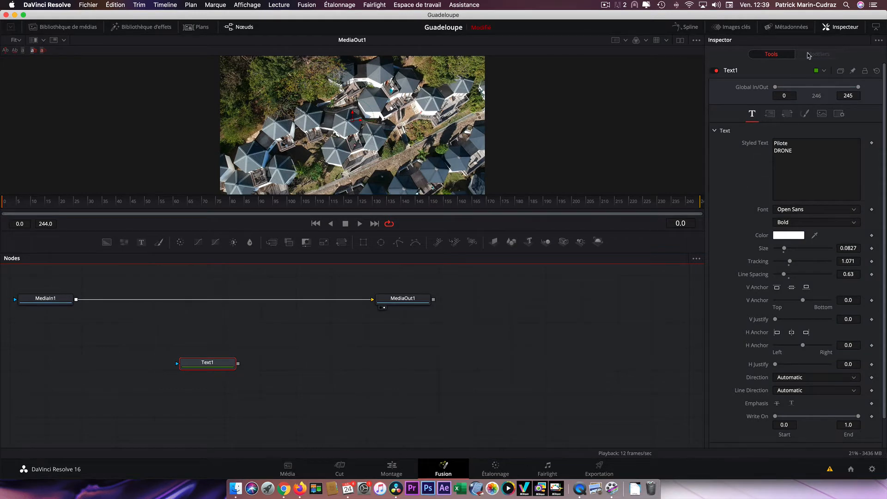
right_click(739, 179)
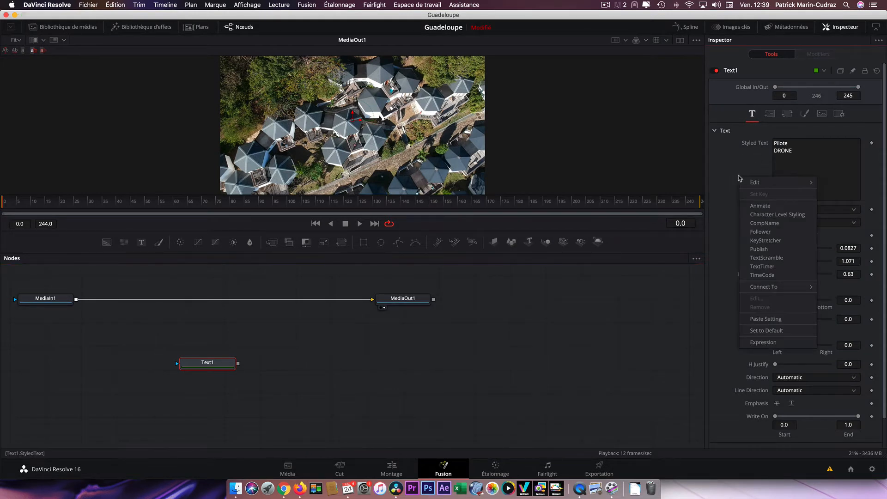
click(761, 215)
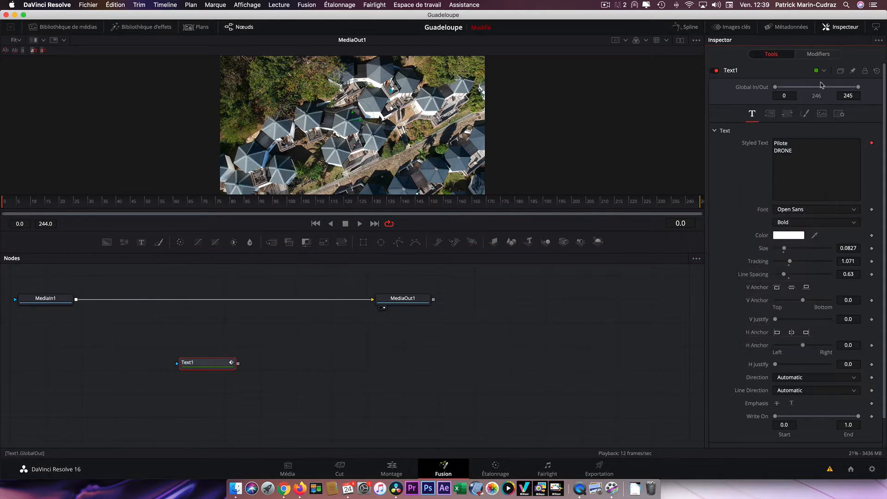
click(822, 56)
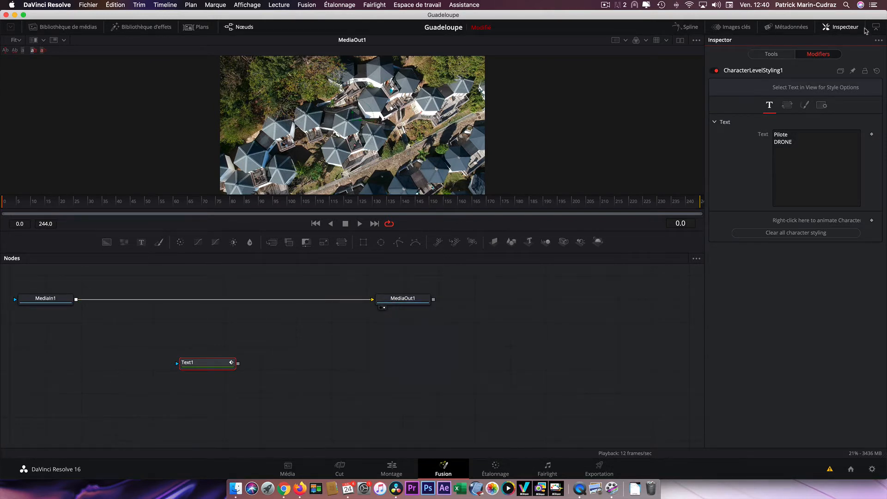
Step: Switch to the dual viewer layout and show the Text1 node in the first viewer
click(681, 41)
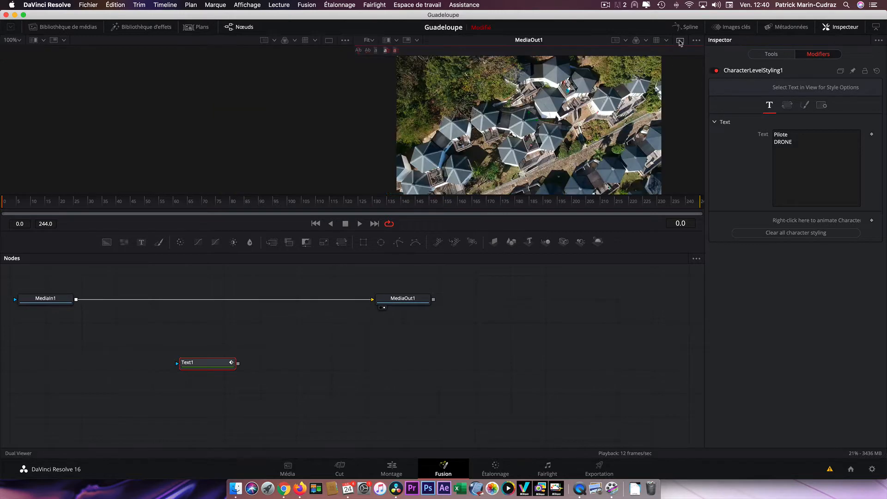
click(194, 366)
key(1)
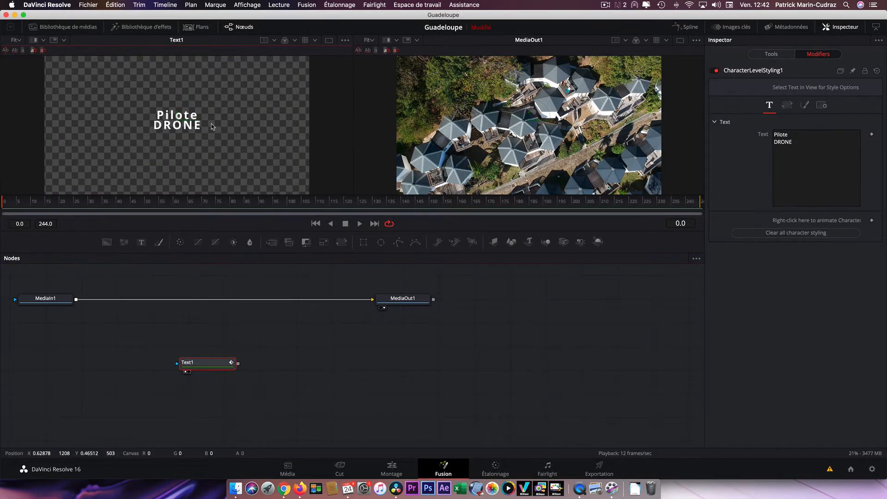
Step: Select the word DRONE in the viewer, give it the Light font style and fine-tune its size to match the width of Pilote
drag(212, 125, 148, 136)
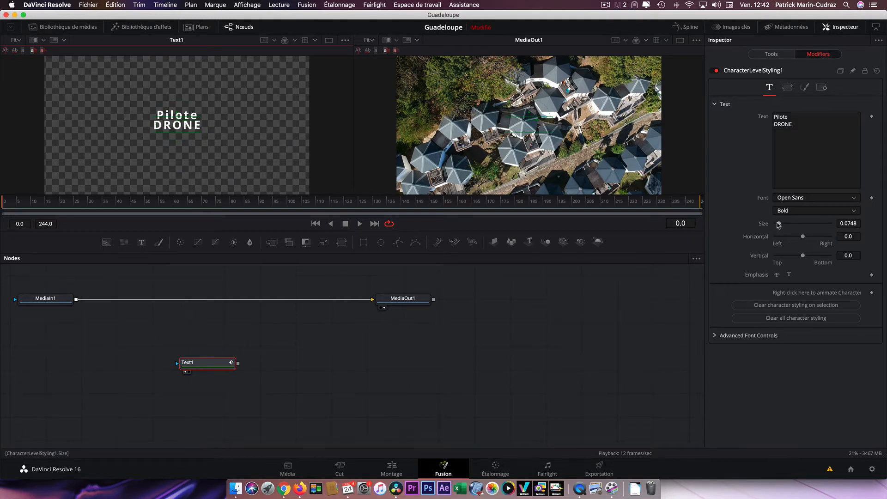
drag(780, 226, 779, 225)
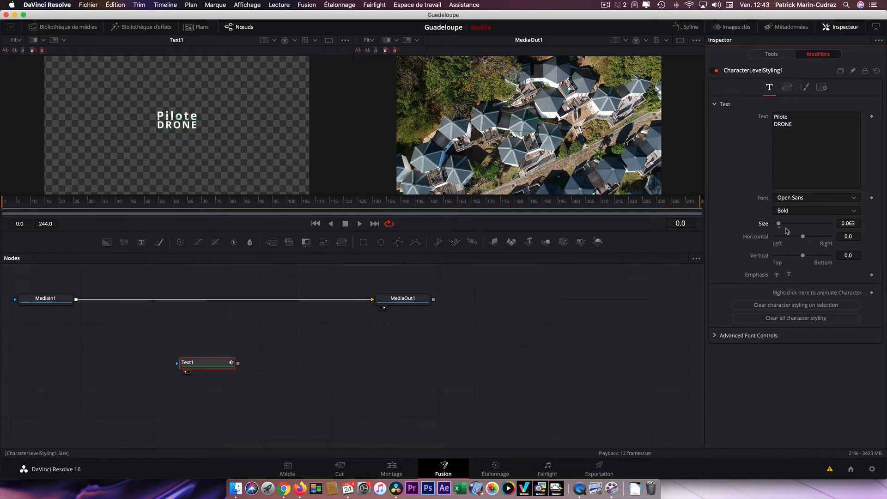
click(854, 211)
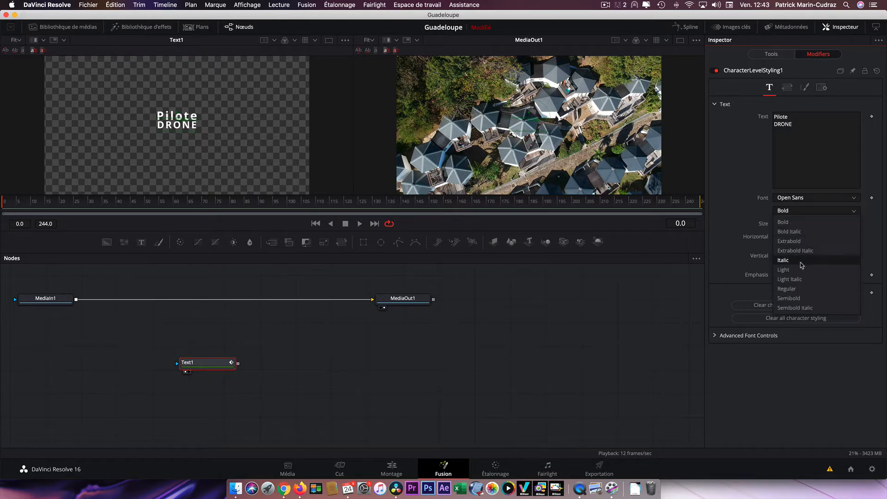
click(789, 271)
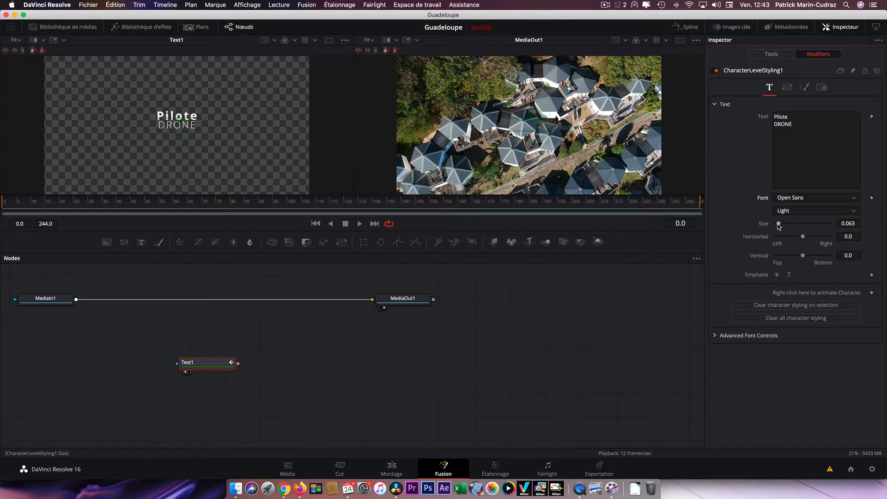
drag(779, 225, 781, 228)
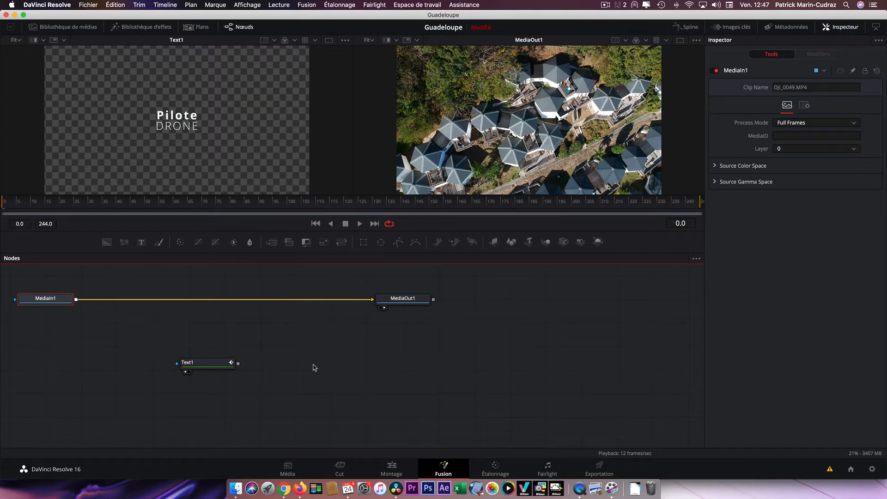
Step: Insert a Merge node between MediaIn1 and MediaOut1, connect Text1 as its foreground, and delete the Merge node again
click(411, 298)
drag(273, 244, 210, 339)
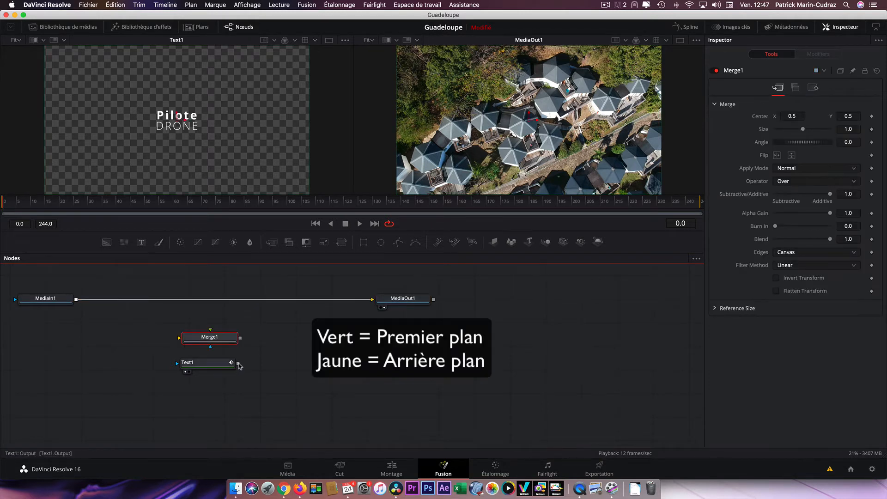
drag(238, 366, 225, 301)
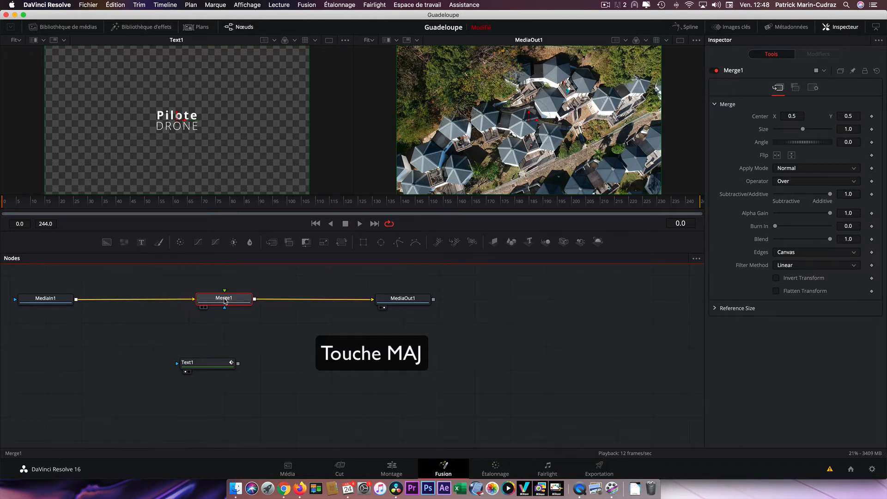
drag(238, 364, 224, 292)
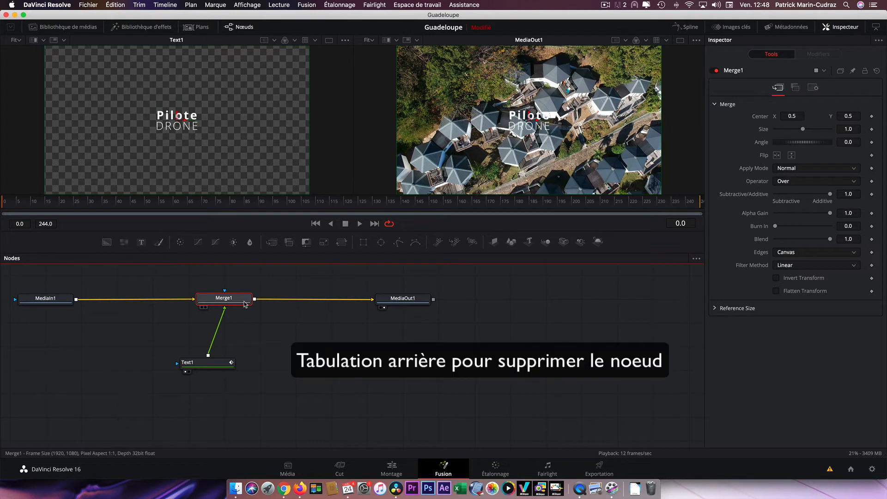
key(BackSpace)
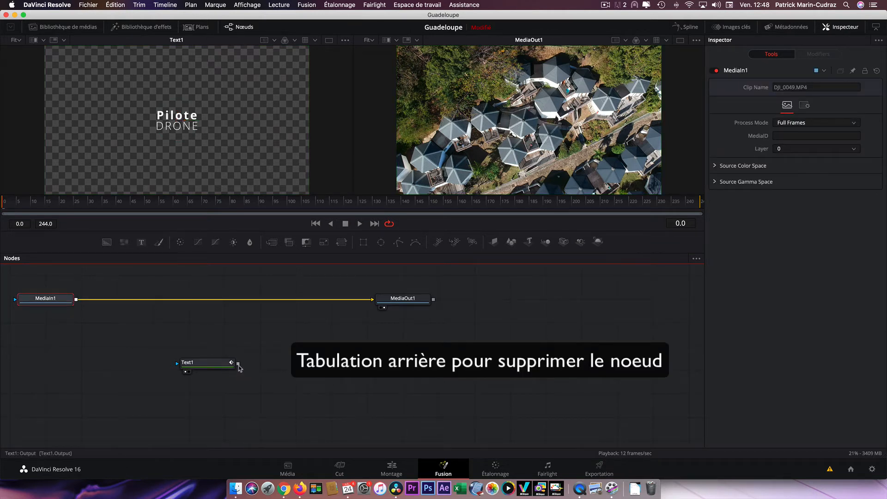
Step: Connect Text1's output to MediaIn1's output to create a Merge node, and place it between MediaIn1 and MediaOut1
drag(239, 365, 77, 301)
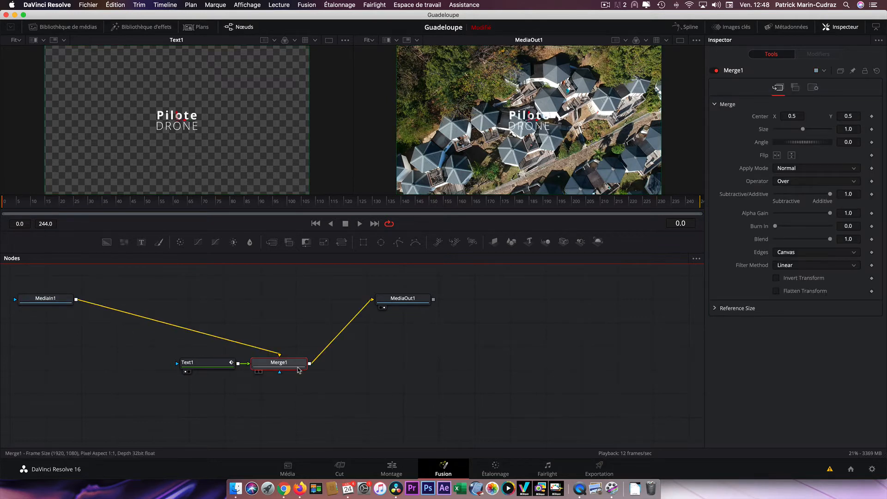
drag(296, 365, 225, 303)
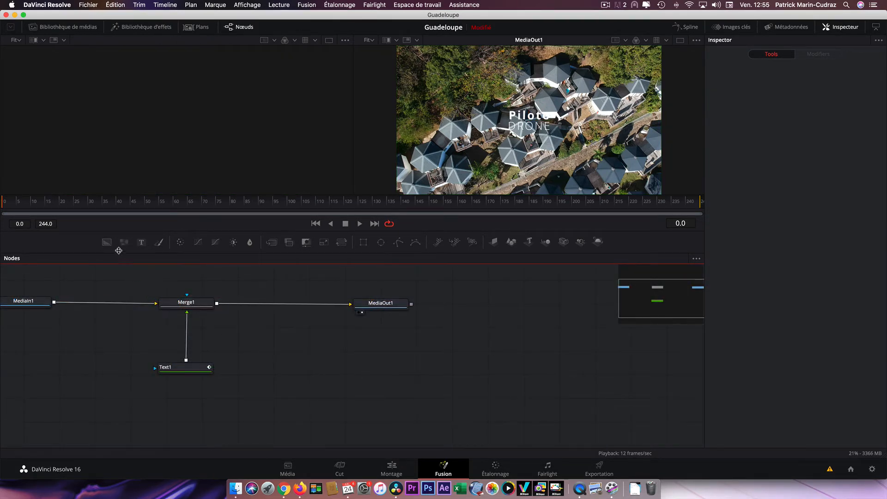
Step: Add a Background node to the node graph beside Text1 and show it in the first viewer
drag(112, 250, 279, 346)
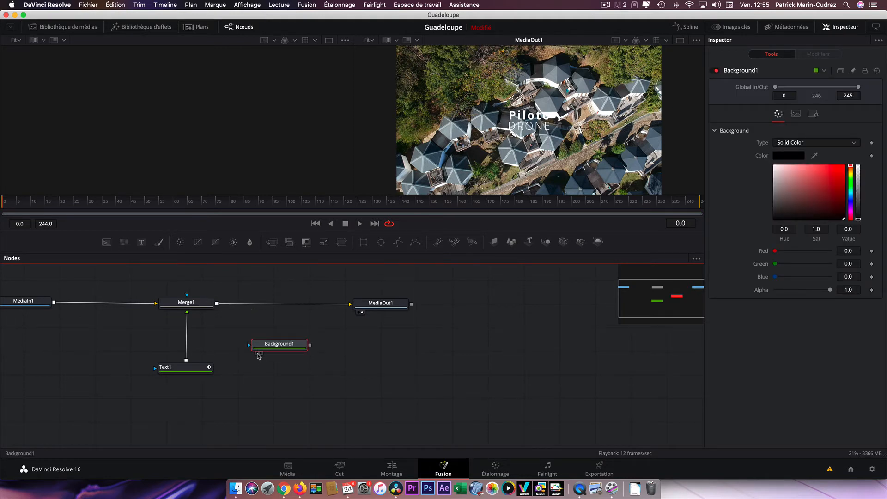
click(259, 355)
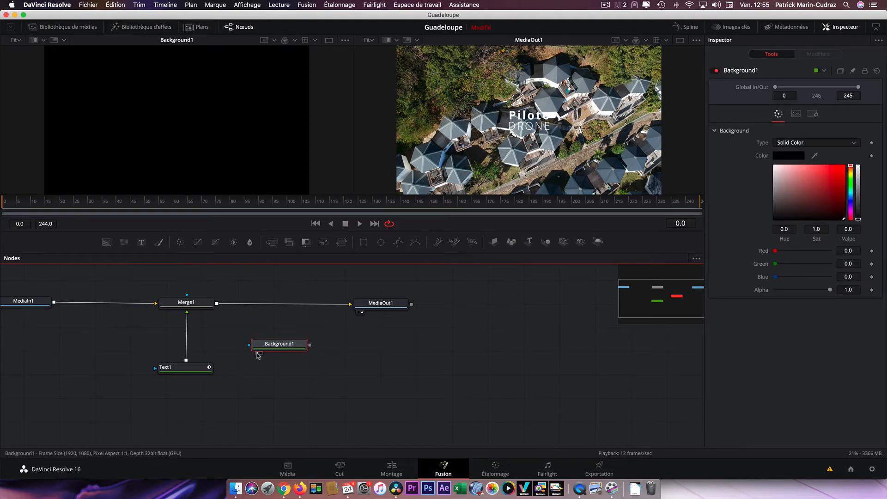
key(1)
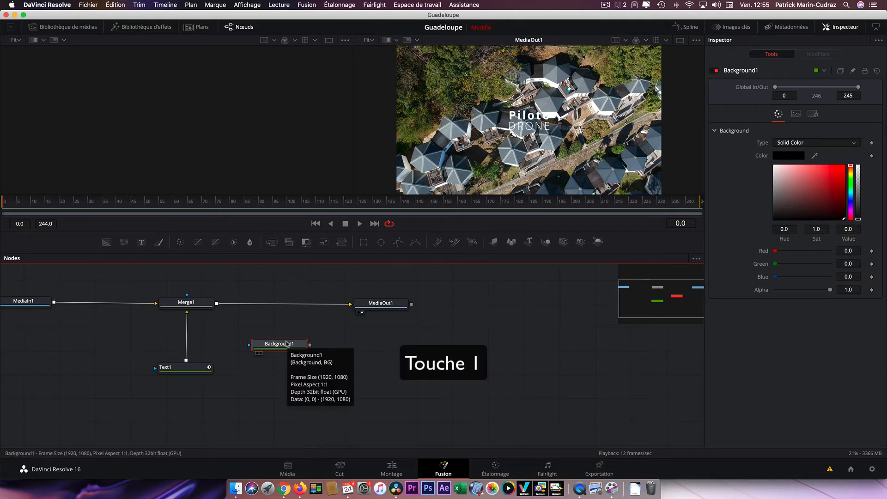
key(1)
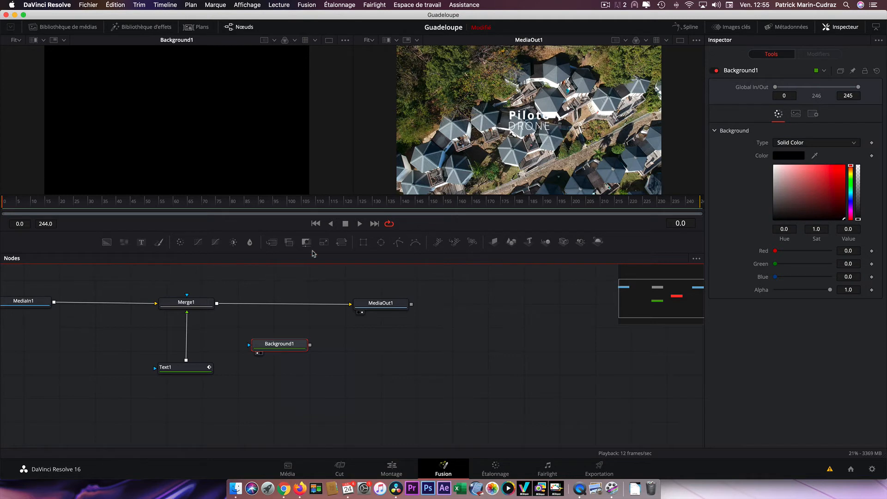
Step: Mask the Background node with a Rectangle of width 0.299 and height 0.228
drag(364, 244, 273, 349)
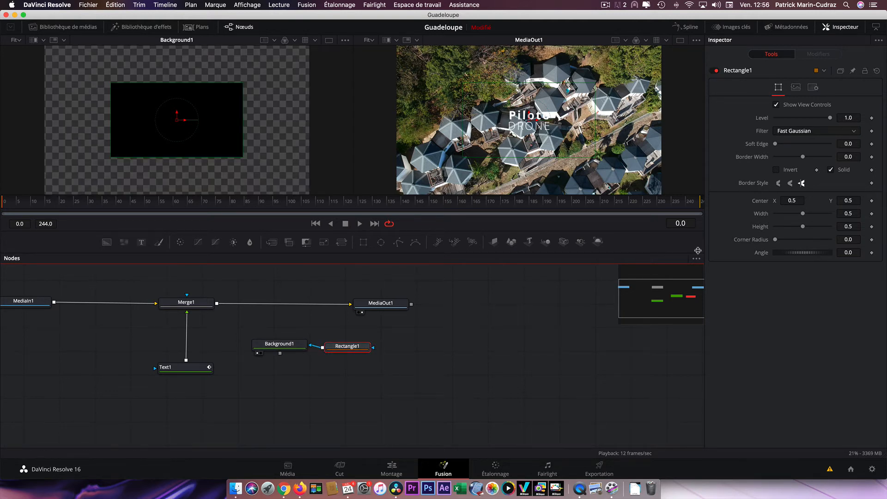
drag(802, 215, 788, 228)
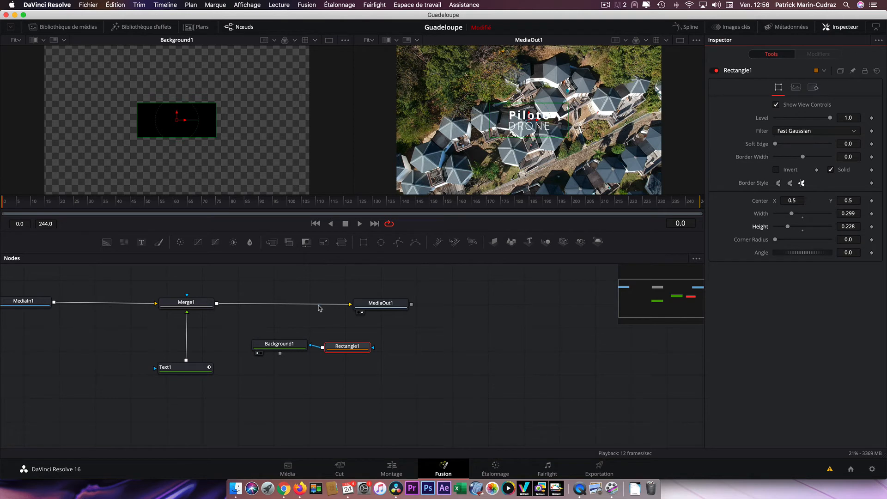
Step: Add a second Merge node, connect Background1 as its background input, and show the merge in the first viewer
drag(271, 244, 358, 373)
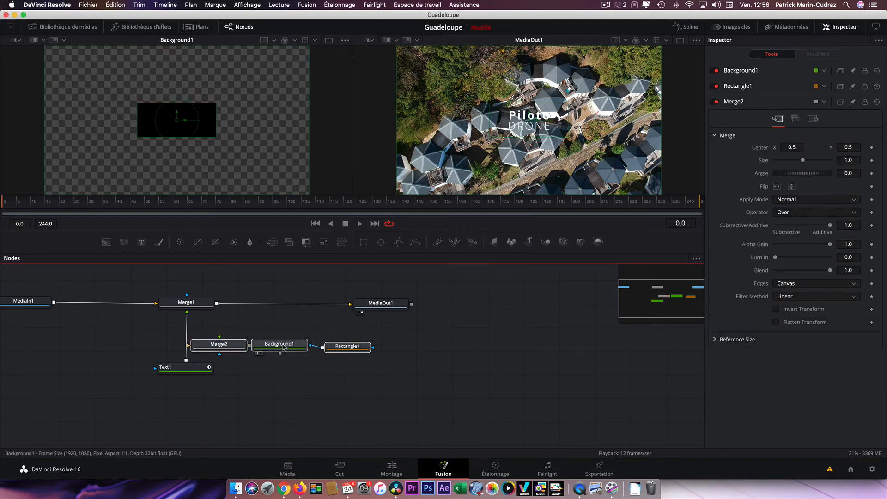
drag(284, 347, 385, 347)
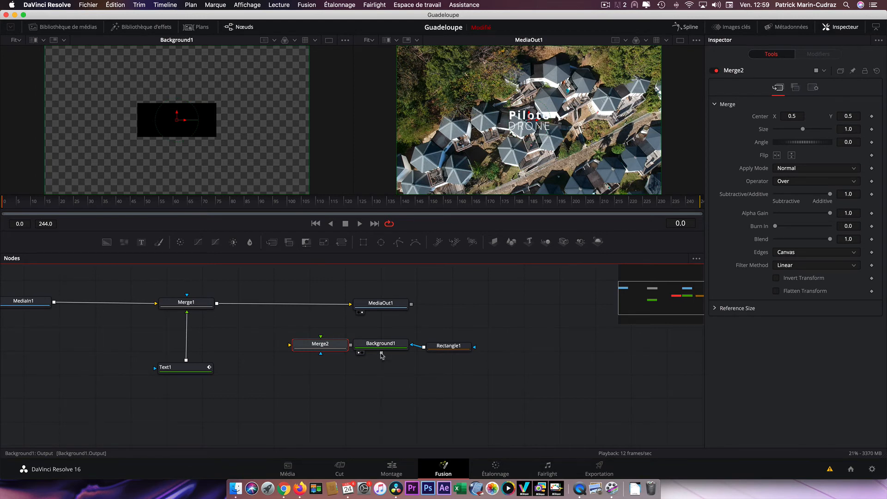
drag(382, 355, 290, 348)
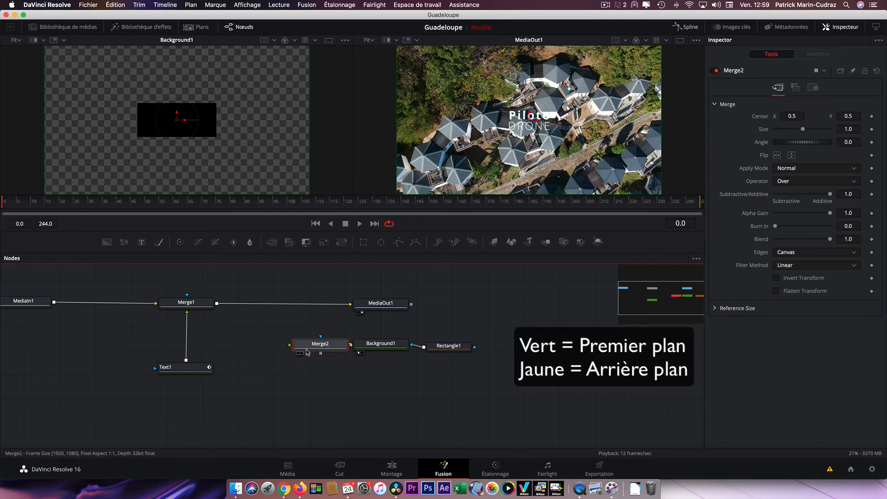
drag(315, 345, 299, 344)
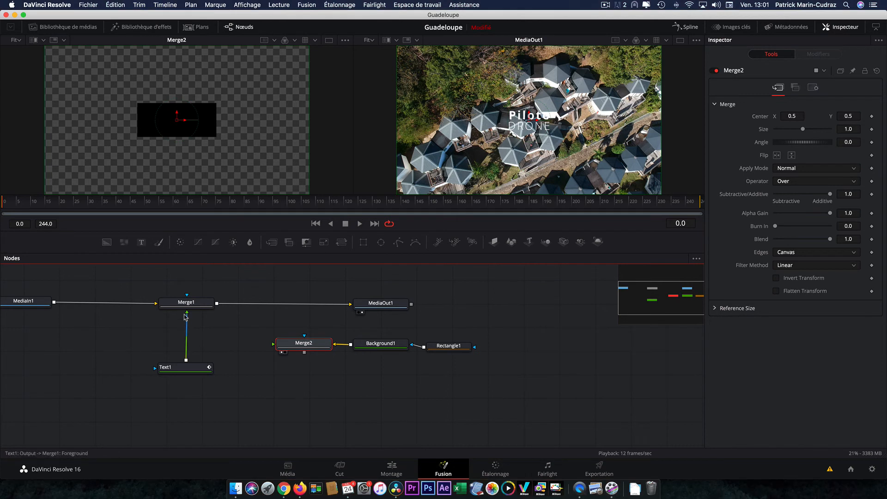
Step: Reroute Text1 into Merge2's foreground and connect Merge2's output to Merge1's foreground
drag(187, 316, 275, 345)
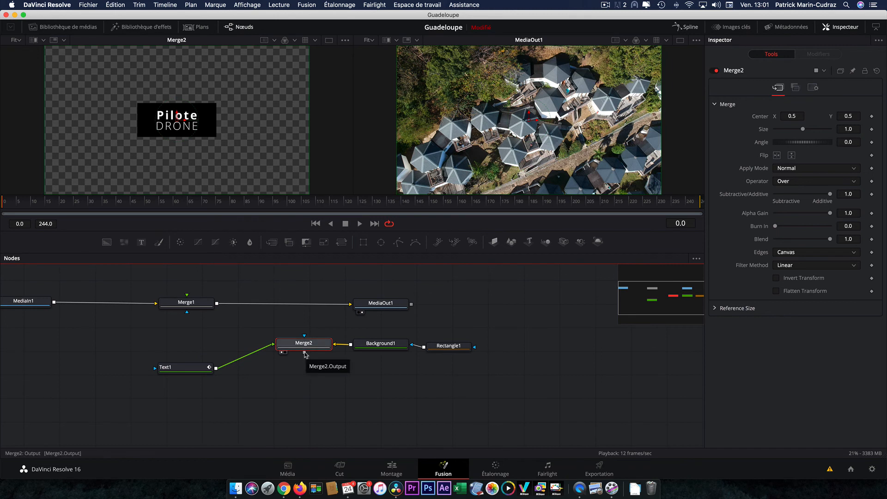
drag(305, 353, 187, 296)
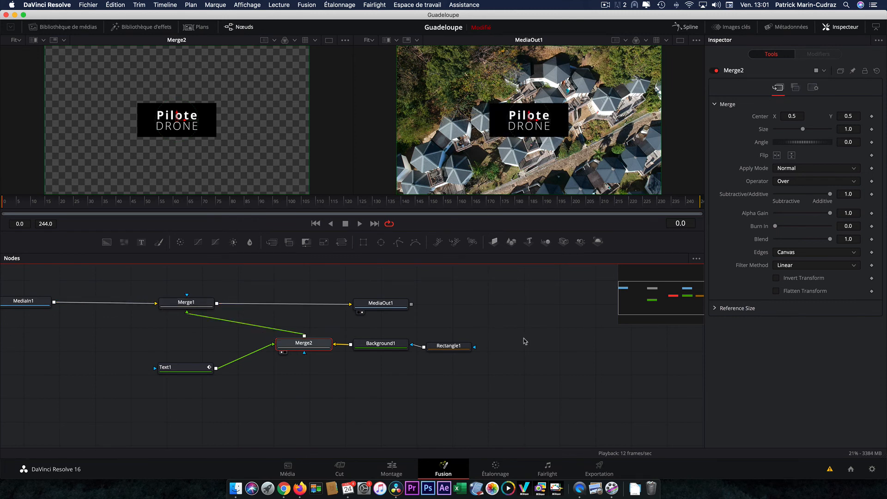
Step: Tidy the node graph by placing Merge2 between Merge1 and Text1, with Background1 and Rectangle1 in a row beside it
click(187, 302)
drag(311, 346, 193, 339)
drag(380, 322, 439, 359)
drag(389, 345, 282, 339)
click(357, 358)
drag(353, 345, 352, 343)
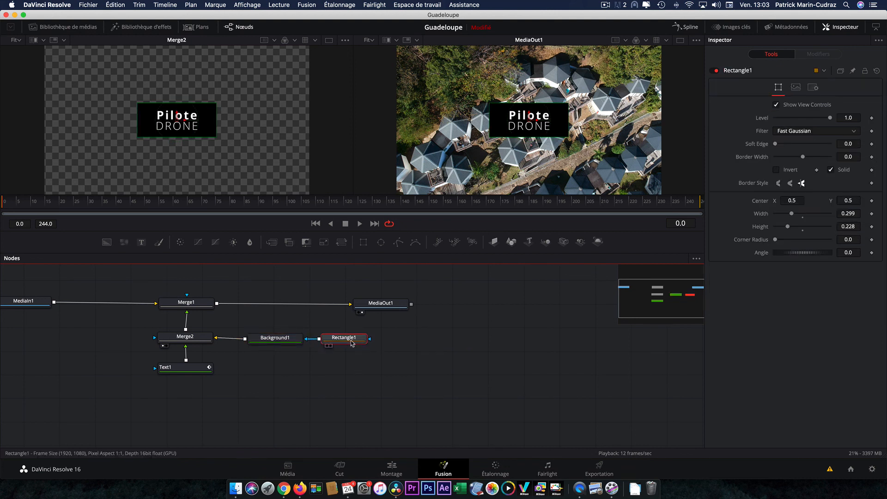
Step: Using Merge1, move the boxed title to the lower-right corner of the image, centred at about X 0.814, Y 0.186
click(205, 303)
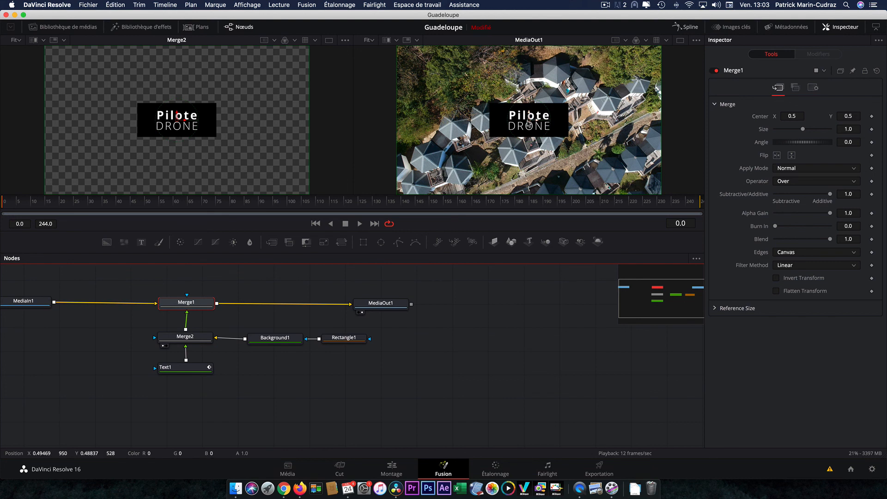
drag(529, 124, 613, 171)
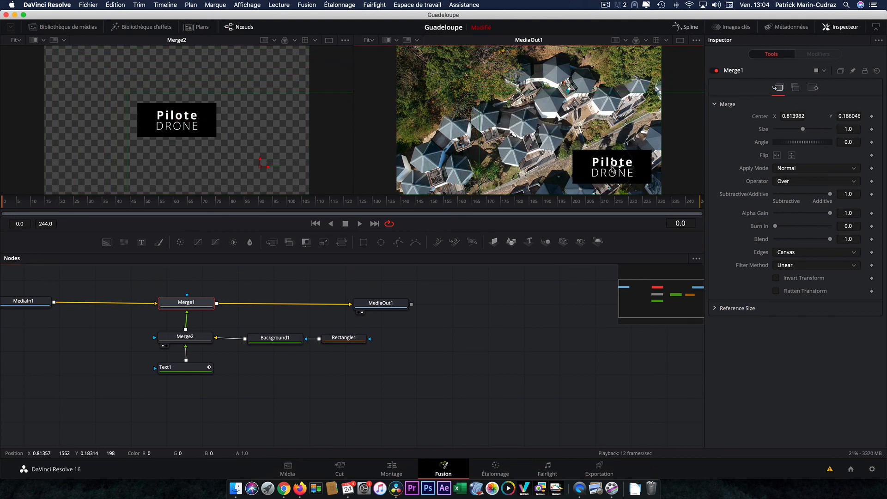